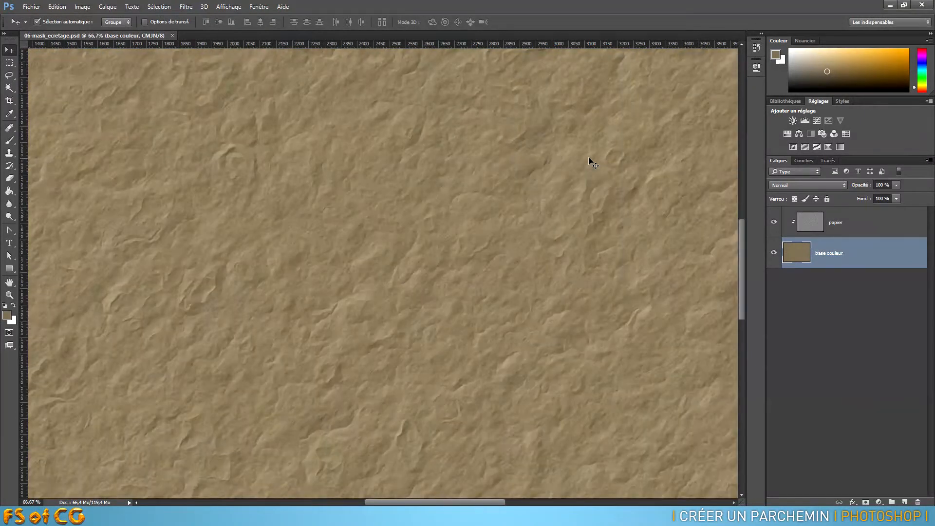
left_click_drag(156, 118, 428, 297)
key("ctrl+r")
left_click_drag(187, 209, 244, 278)
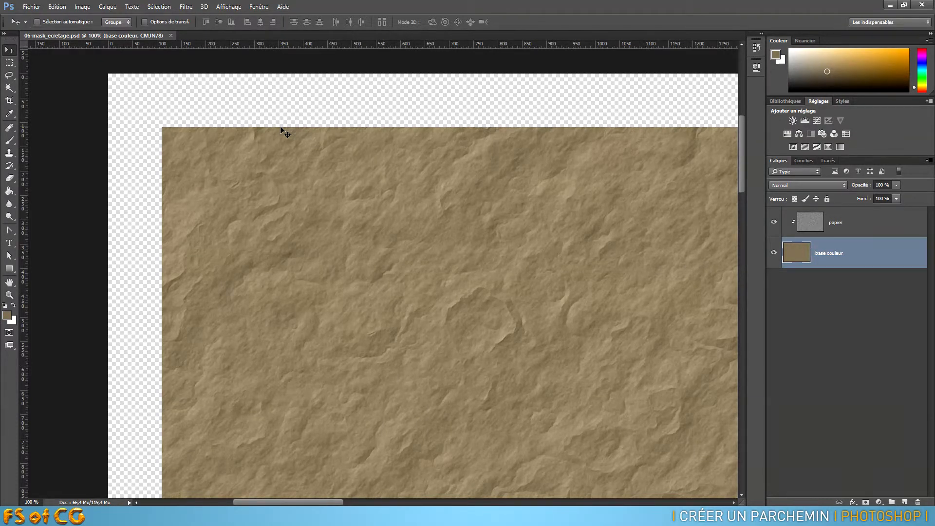
- Start a Warp transformation on the base couleur layer and slightly bend the sheet's left and bottom edges
key("ctrl+minus")
key("ctrl+minus")
key("ctrl+minus")
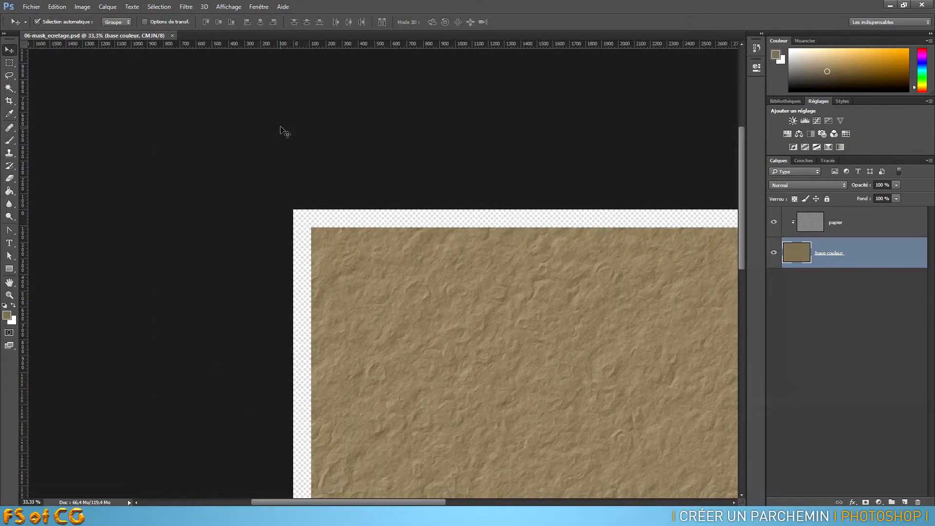
key("ctrl+minus")
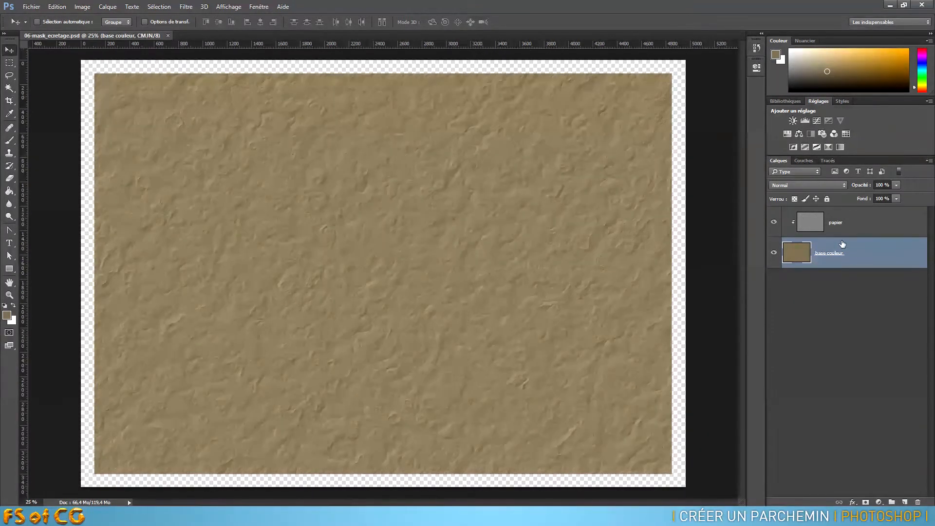
left_click(57, 6)
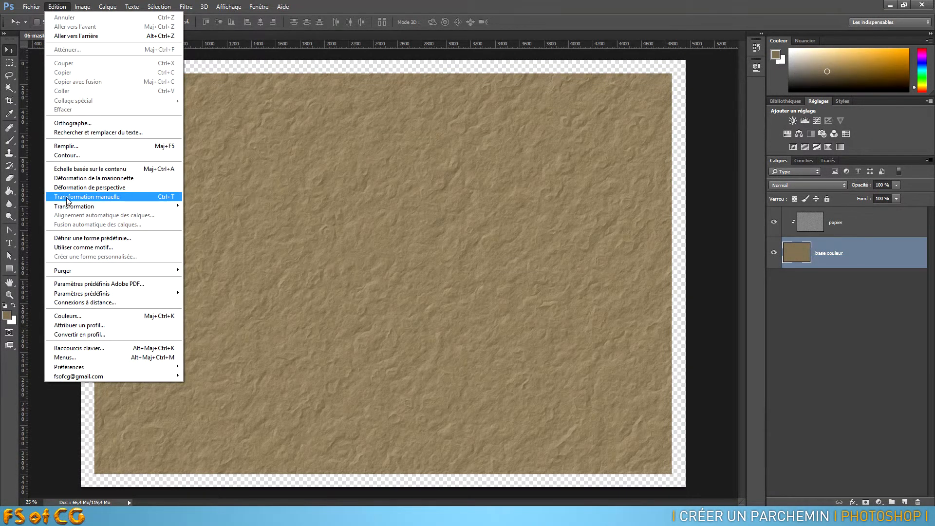
mouse_move(107, 208)
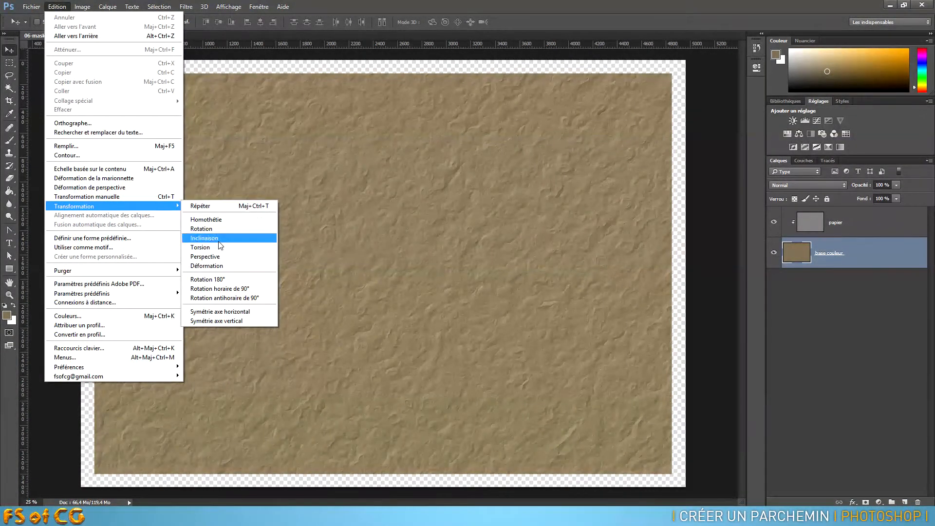
left_click(212, 266)
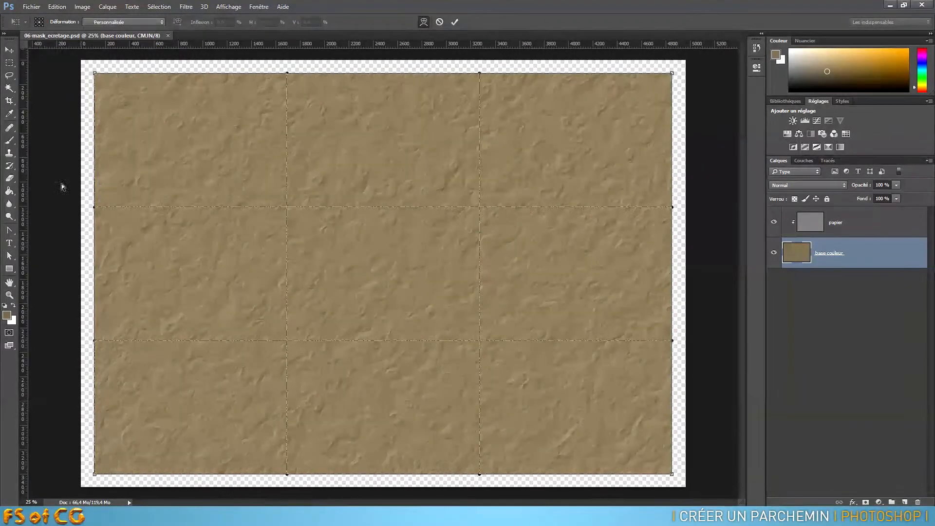
left_click_drag(95, 208, 98, 209)
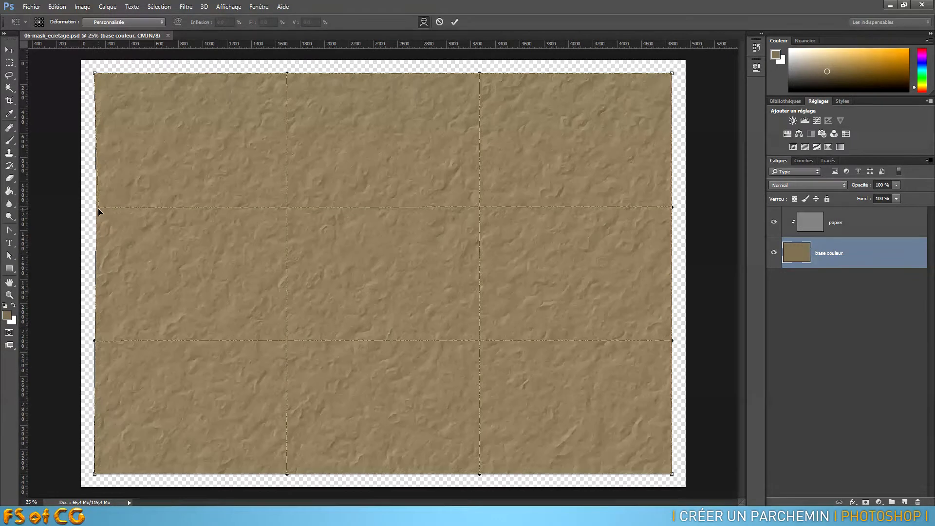
left_click_drag(96, 340, 100, 341)
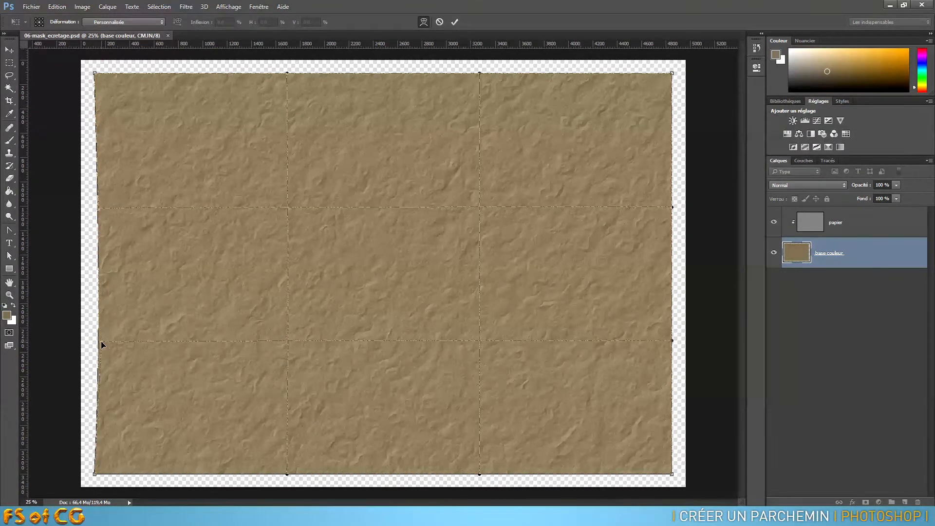
left_click_drag(287, 475, 289, 479)
mouse_move(480, 477)
left_mouse_down()
mouse_move(476, 360)
mouse_move(484, 471)
left_mouse_up()
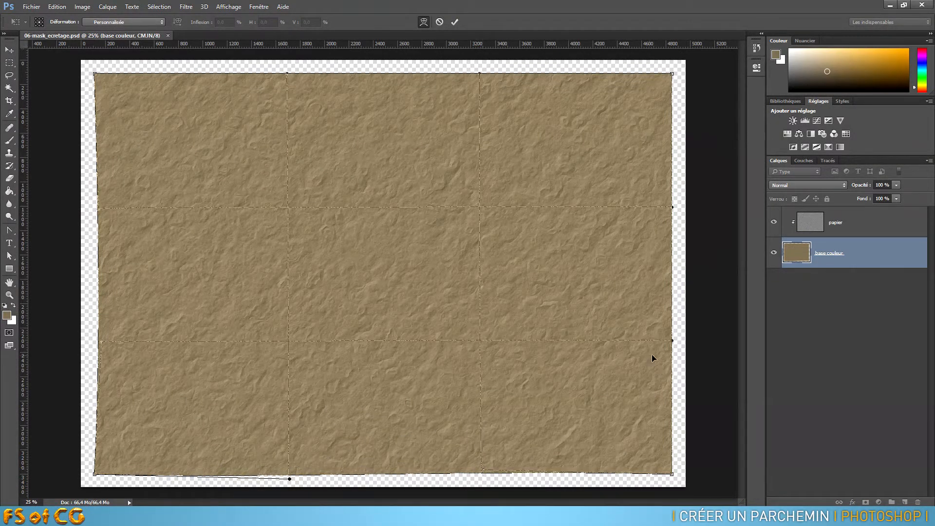
- Warp the sheet's right edge slightly and bend its top edge into an uneven wave dipping toward the right corner
left_click_drag(672, 340, 664, 340)
left_click_drag(672, 207, 677, 201)
left_click_drag(480, 73, 481, 84)
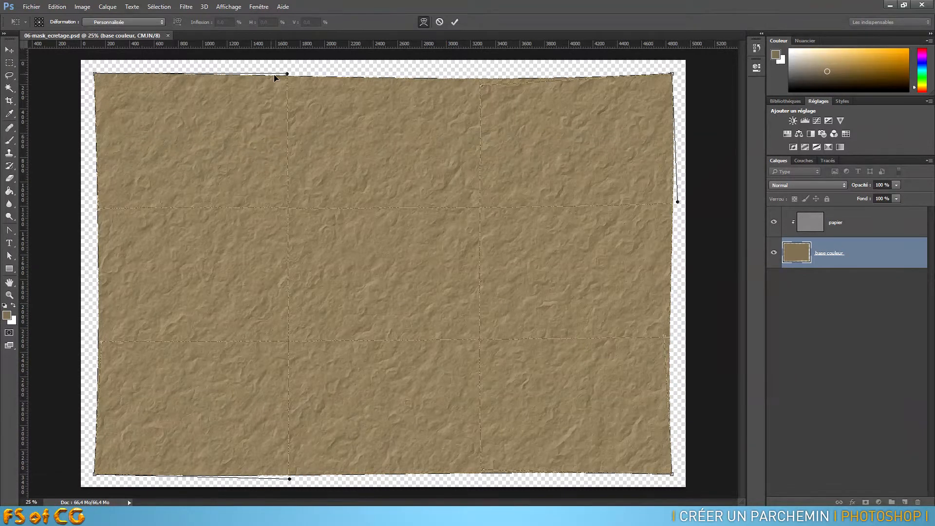
left_click_drag(287, 73, 286, 68)
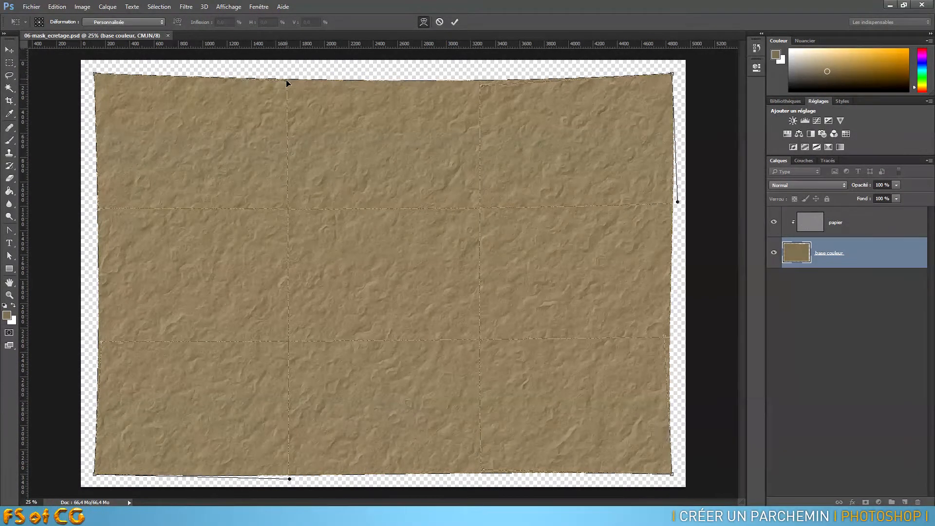
left_click_drag(286, 73, 286, 71)
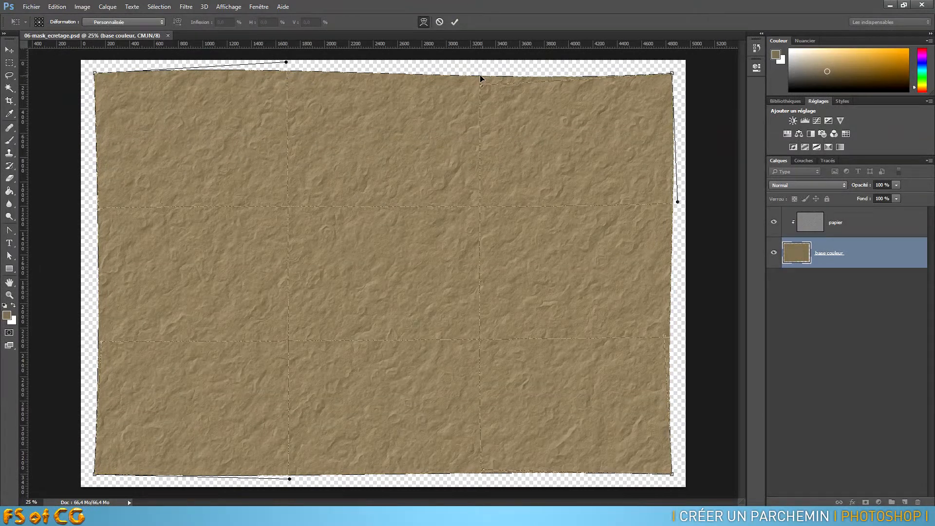
left_click_drag(480, 77, 566, 101)
- Shift the inner warp grid, refine the left and bottom edges, and apply the warp to the base couleur layer
left_click_drag(496, 208, 491, 209)
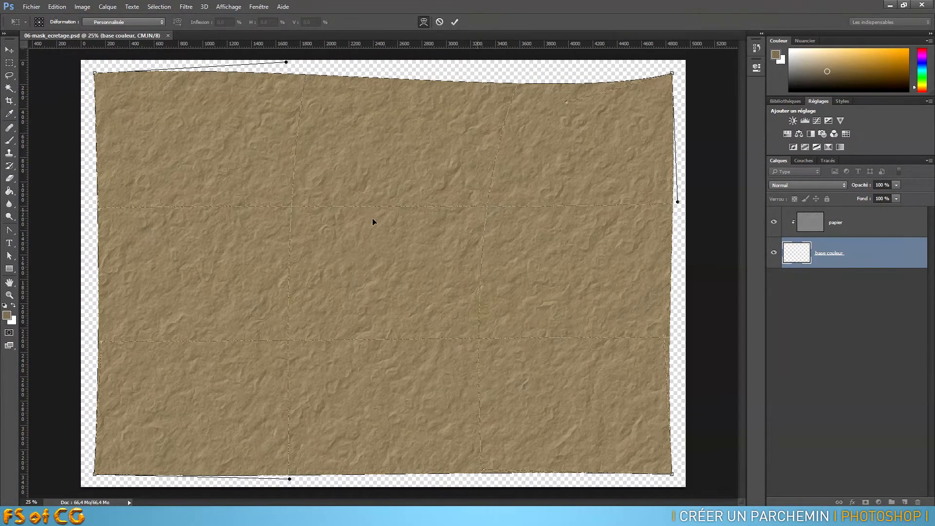
left_click_drag(291, 206, 286, 208)
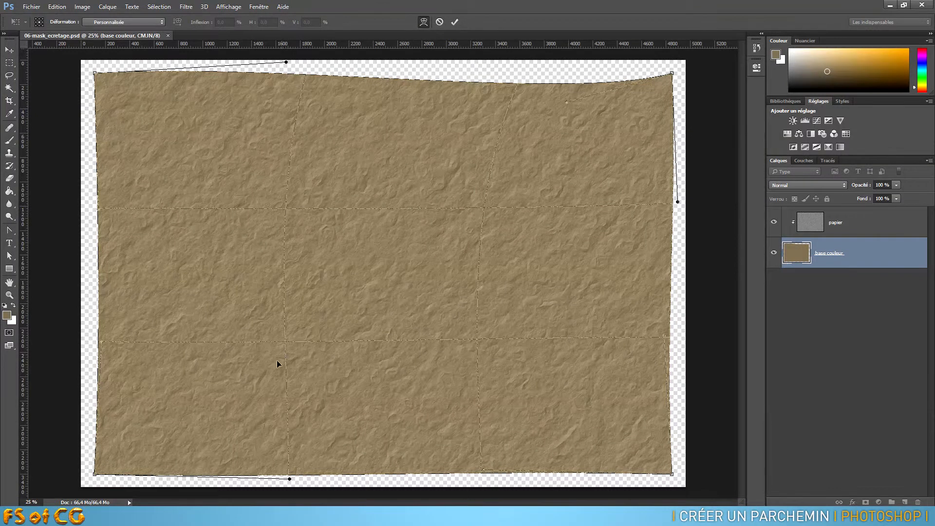
left_click_drag(285, 341, 282, 342)
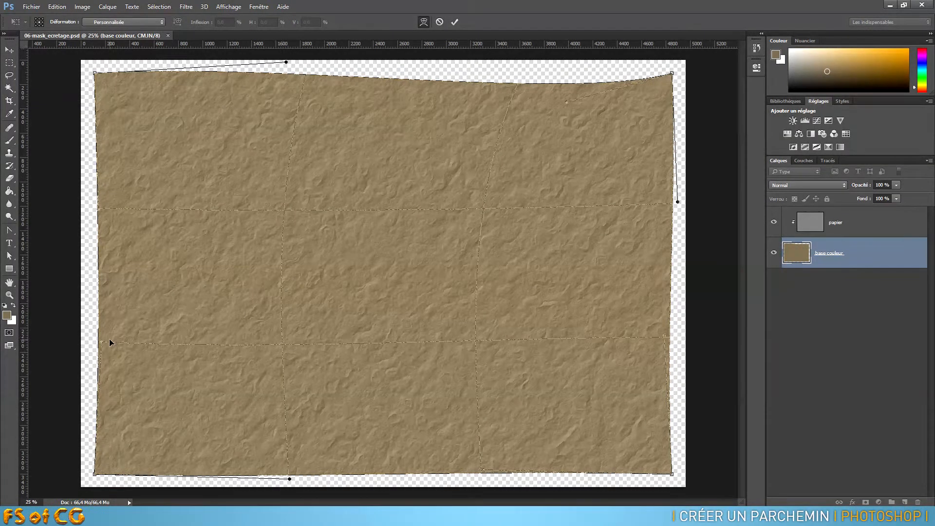
left_click_drag(99, 341, 96, 343)
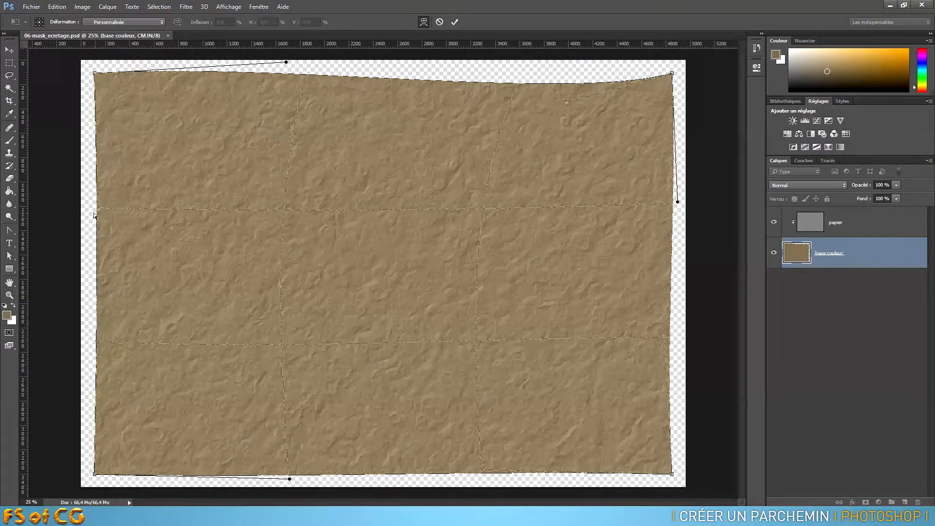
left_click_drag(100, 207, 103, 209)
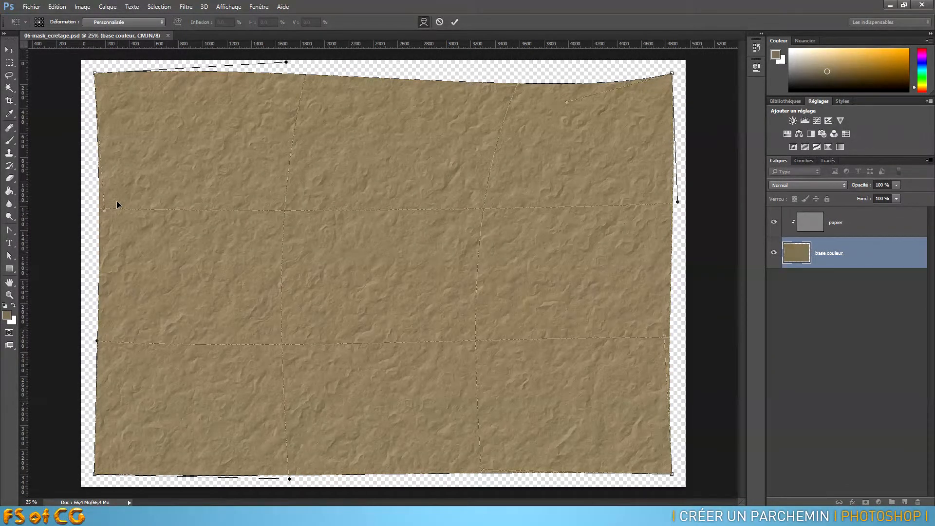
left_click_drag(480, 470, 482, 463)
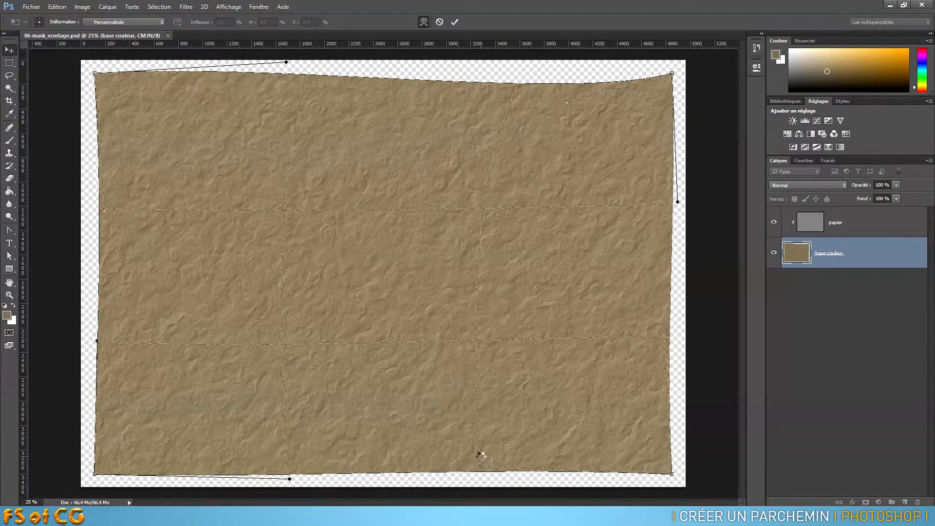
key("Return")
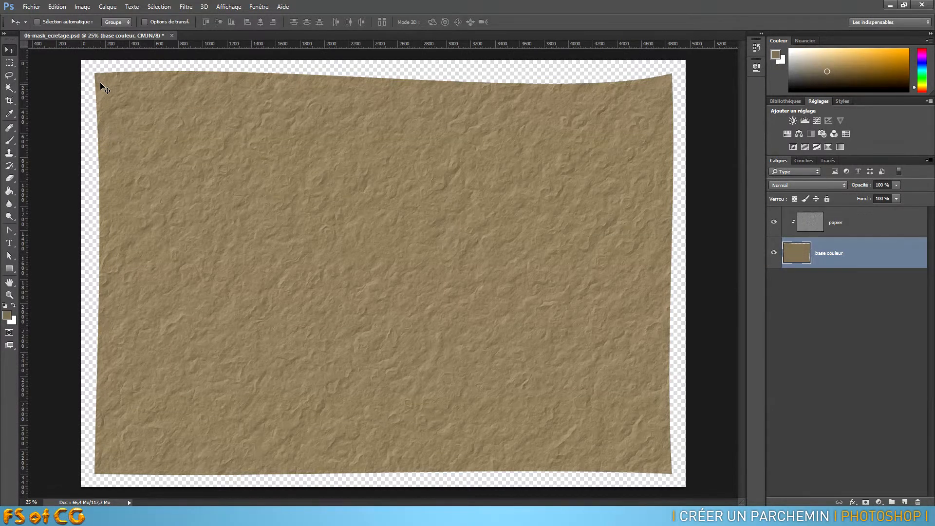
- Duplicate the papier layer into a new document, keeping the layer name papier
left_click(854, 227)
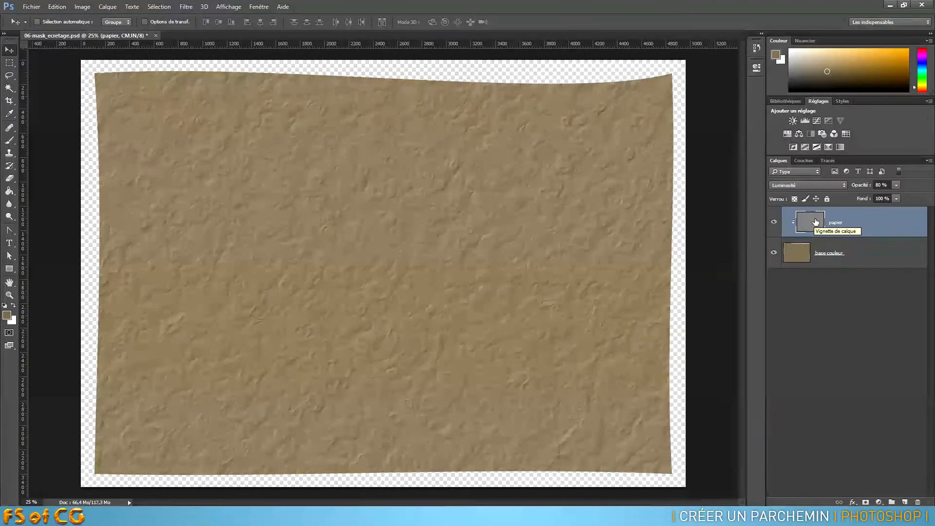
right_click(879, 224)
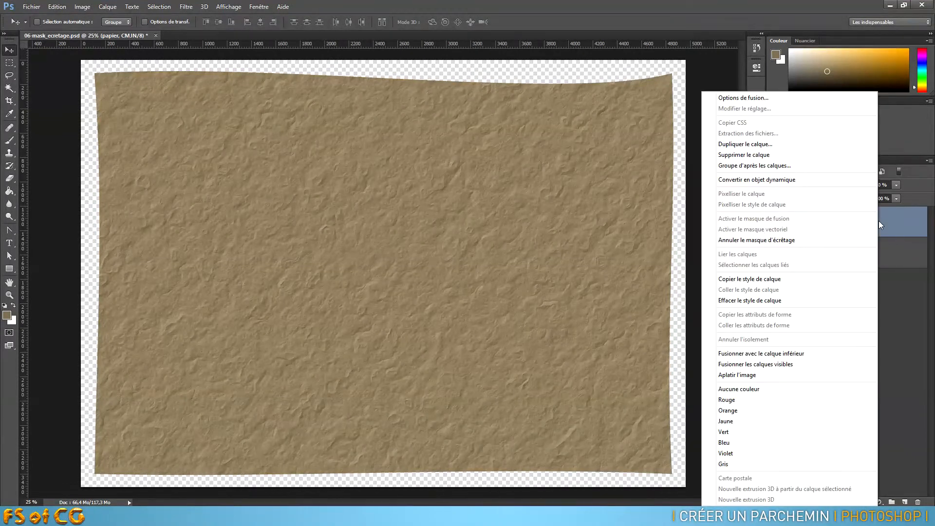
left_click(773, 144)
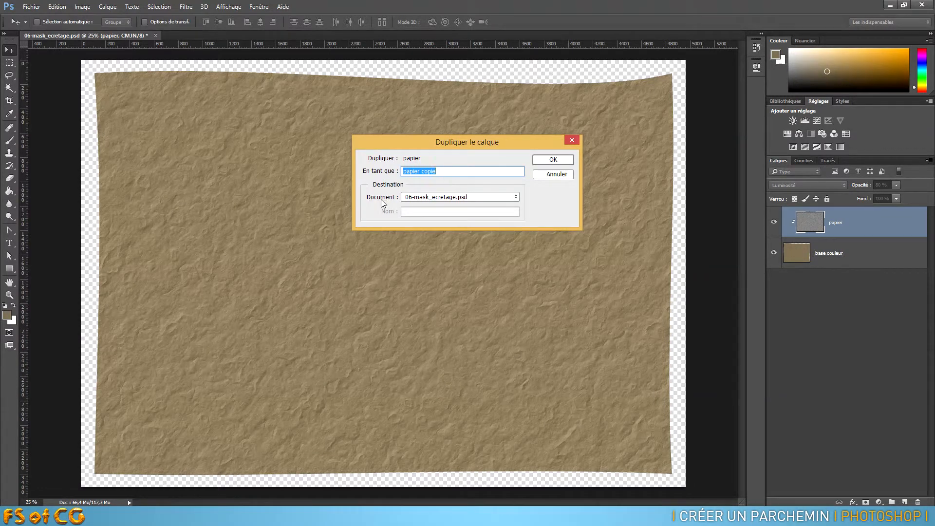
left_click(425, 197)
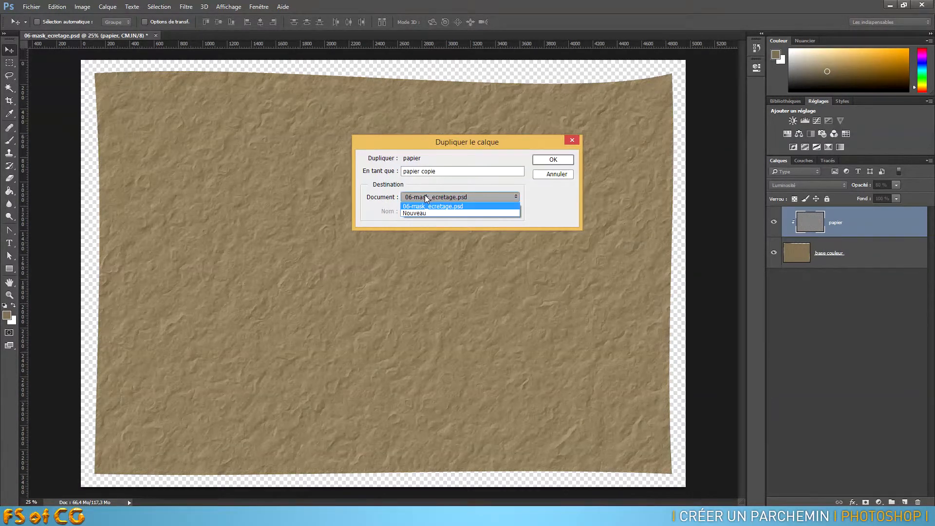
left_click(429, 212)
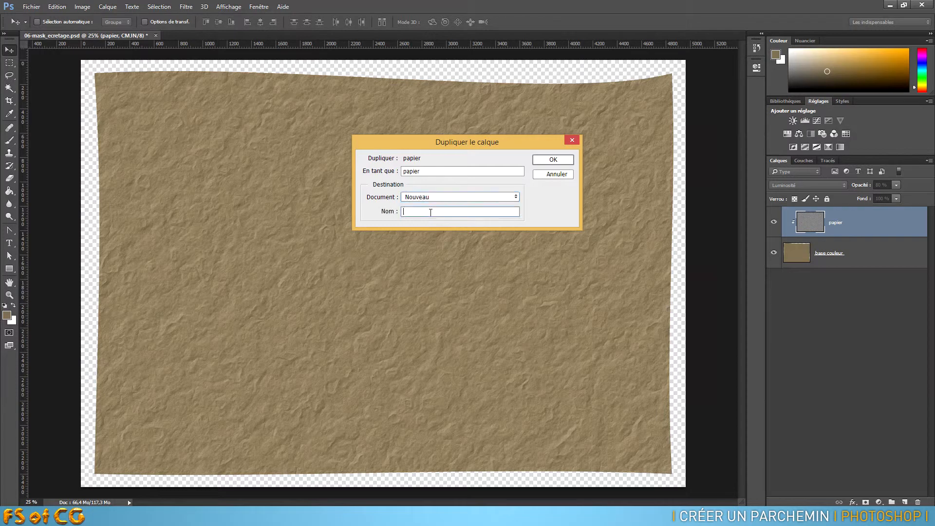
left_click(556, 158)
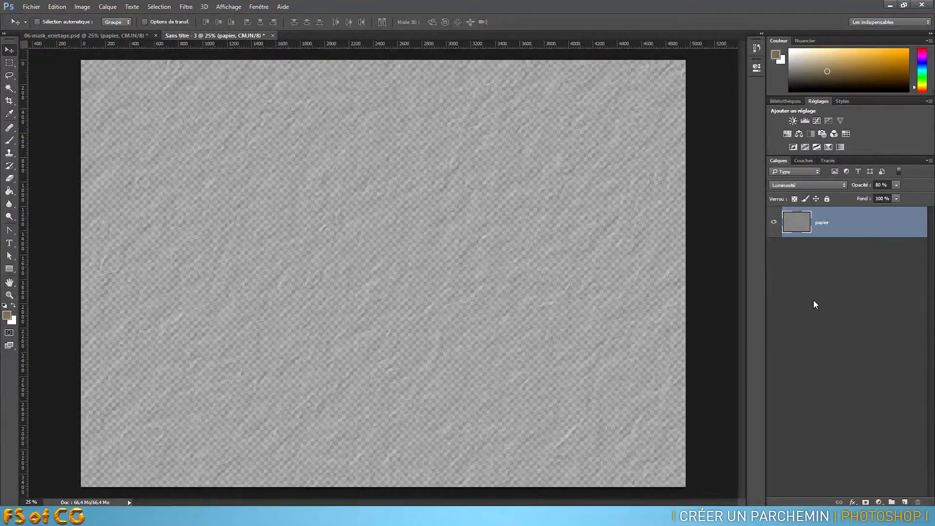
- Set the duplicated papier layer's blend mode to Normal and its opacity to 100%
left_click(833, 186)
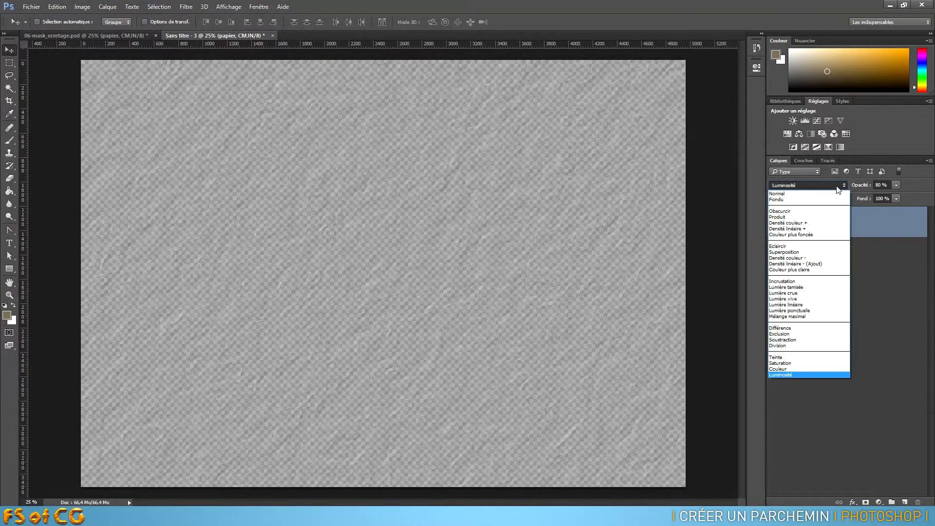
left_click(794, 194)
left_click(896, 185)
left_click_drag(896, 197, 906, 196)
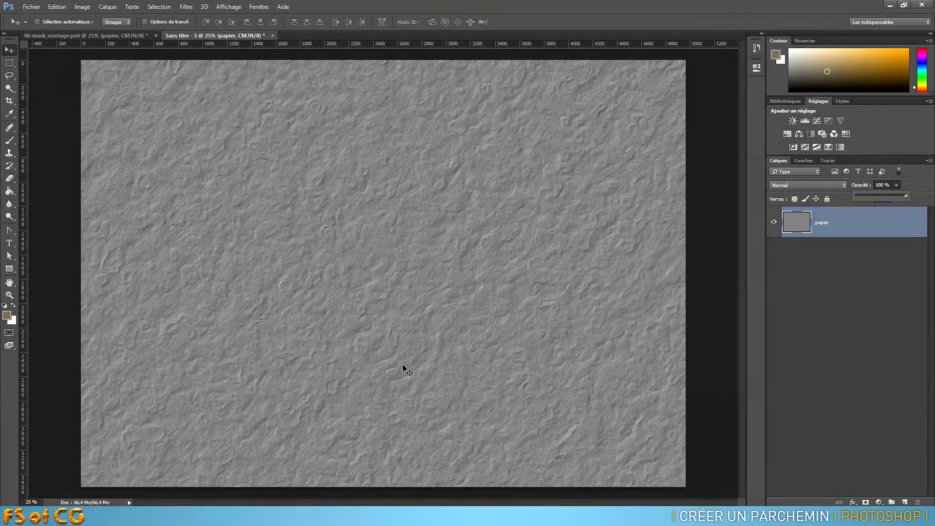
- Select the base couleur layer in 06-mask_ecretage.psd and look through the available distortion filters
left_click(103, 36)
left_click(858, 262)
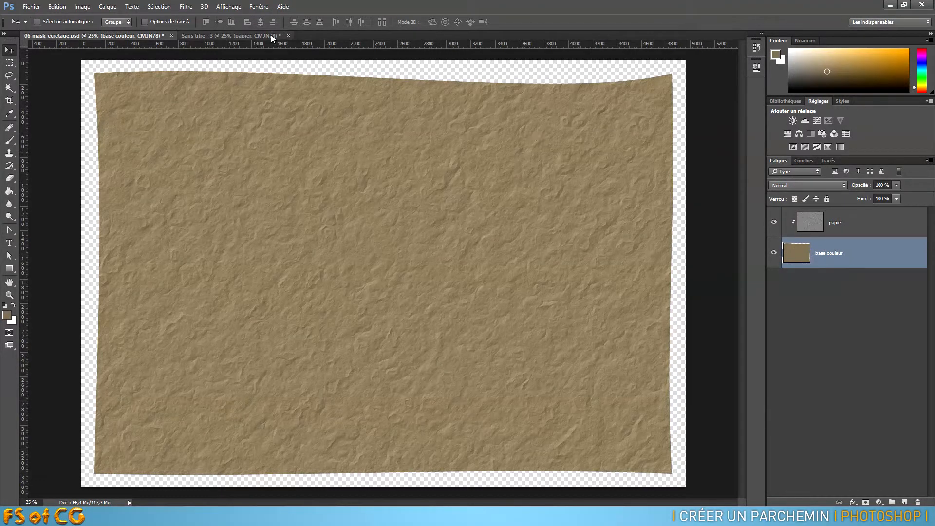
left_click(186, 7)
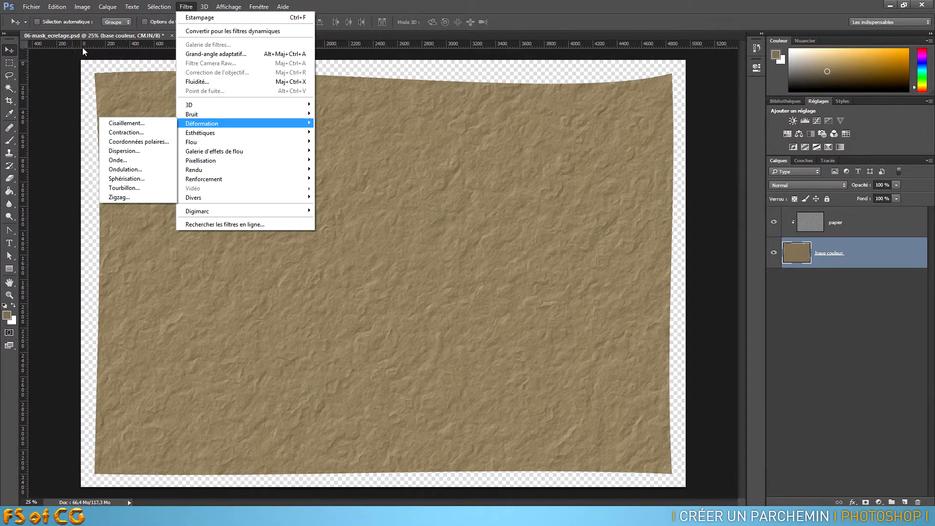
left_click(145, 34)
- Apply a Gaussian blur with a 4-pixel radius to the papier layer in the untitled document
left_click(231, 35)
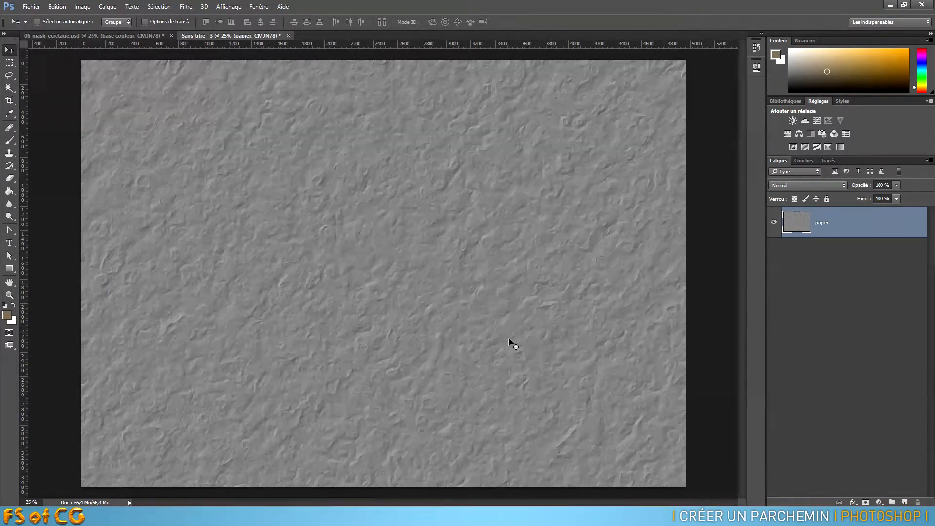
key("ctrl+plus")
key("ctrl+plus")
key("ctrl+plus")
key("ctrl+plus")
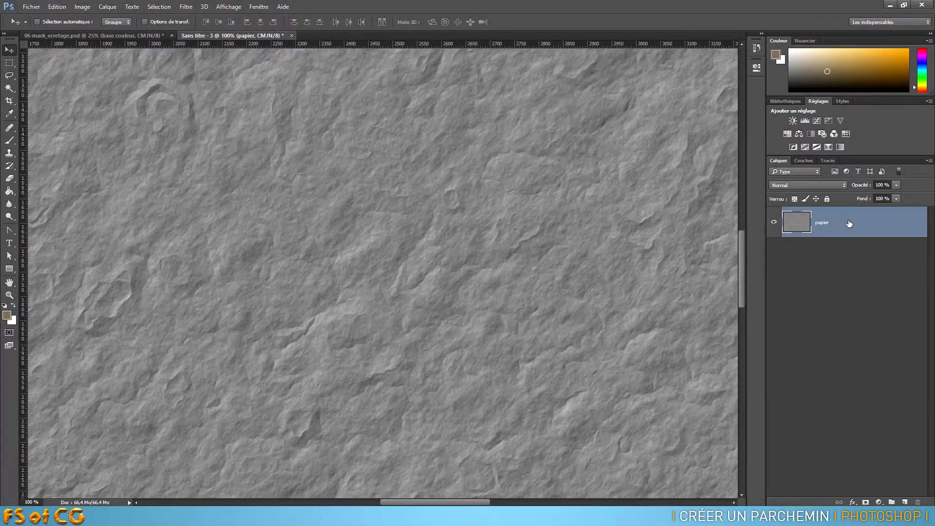
left_click(186, 8)
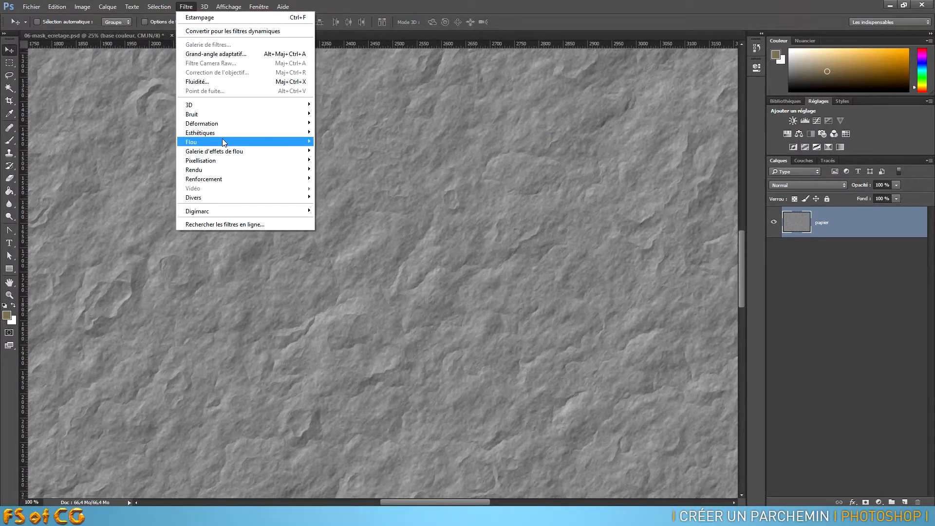
mouse_move(210, 144)
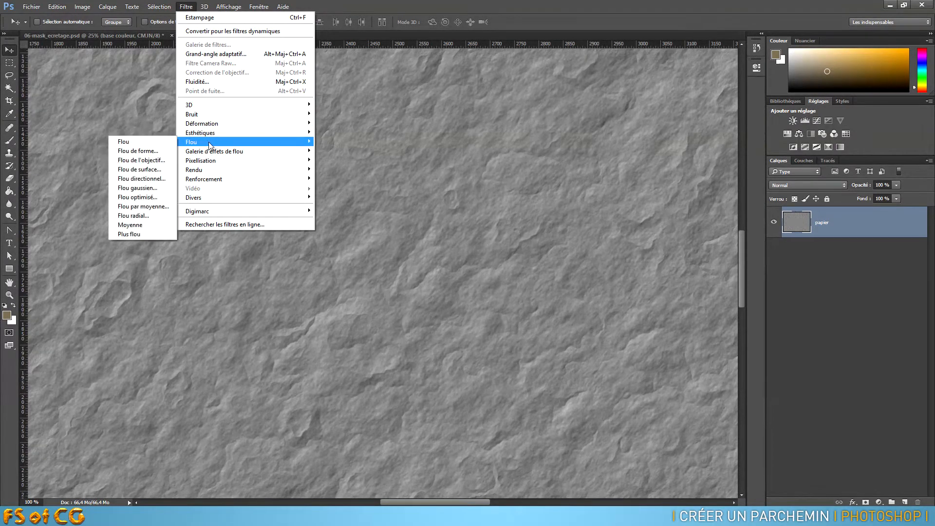
left_click(146, 188)
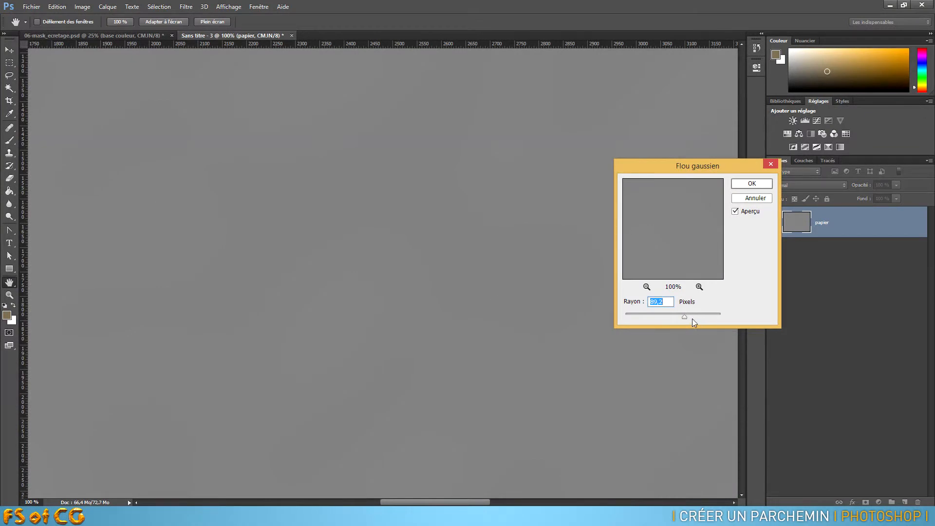
left_click_drag(642, 317, 642, 317)
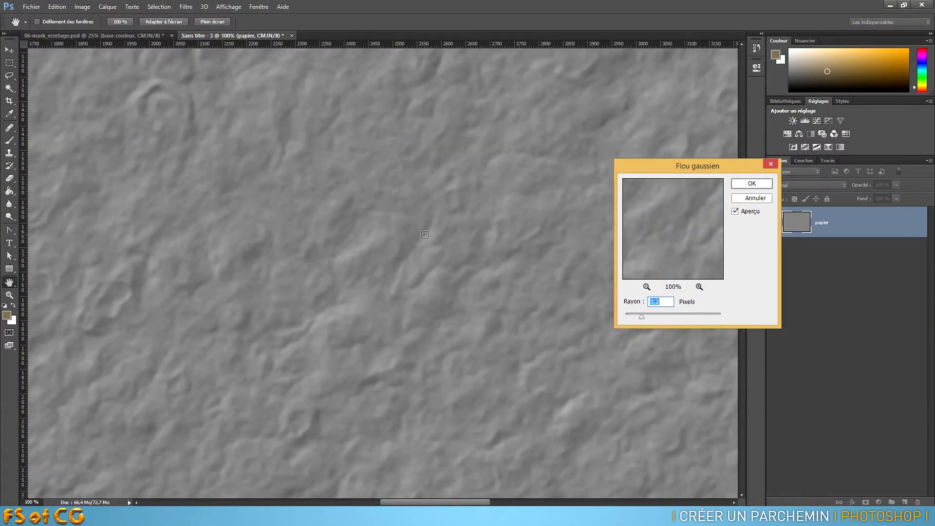
type("4")
left_click(754, 184)
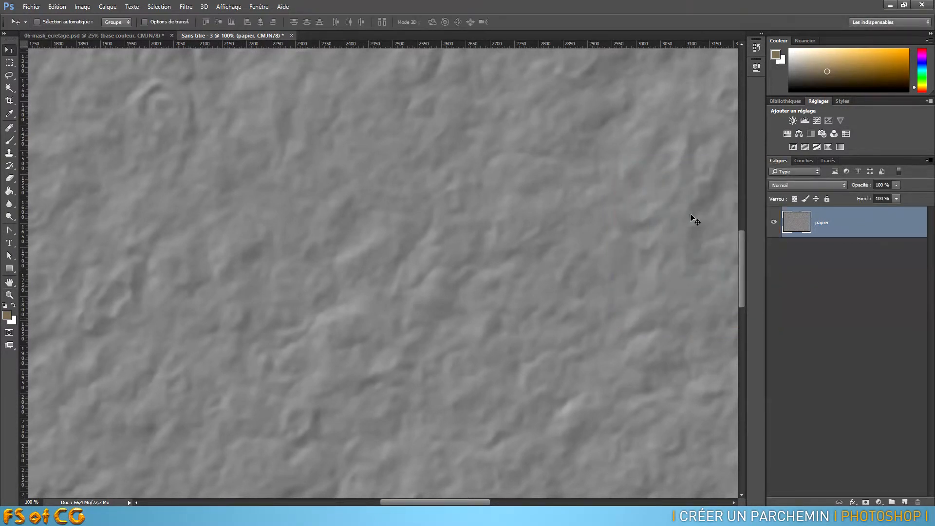
- Save the blurred texture document as displace.psd in the fichiers de travail folder and close it
left_click(32, 6)
left_click(51, 115)
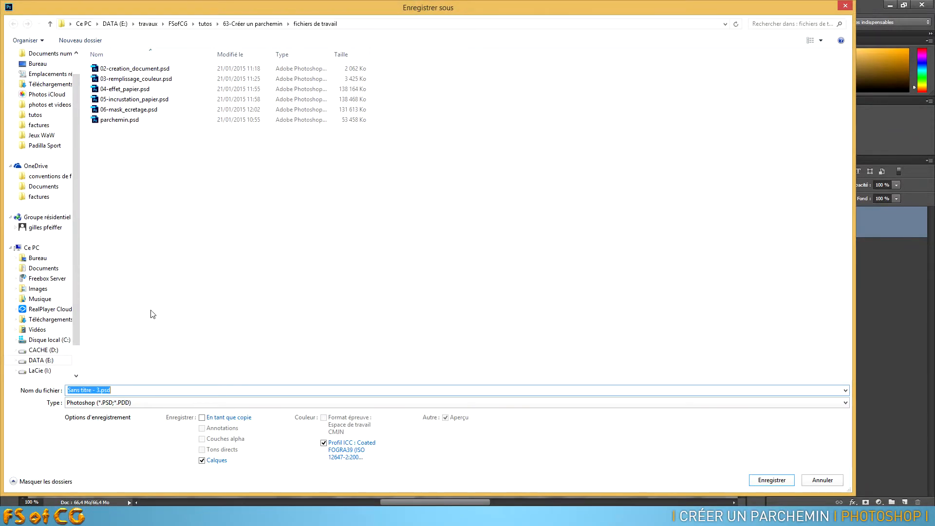
type("displace")
left_click(768, 481)
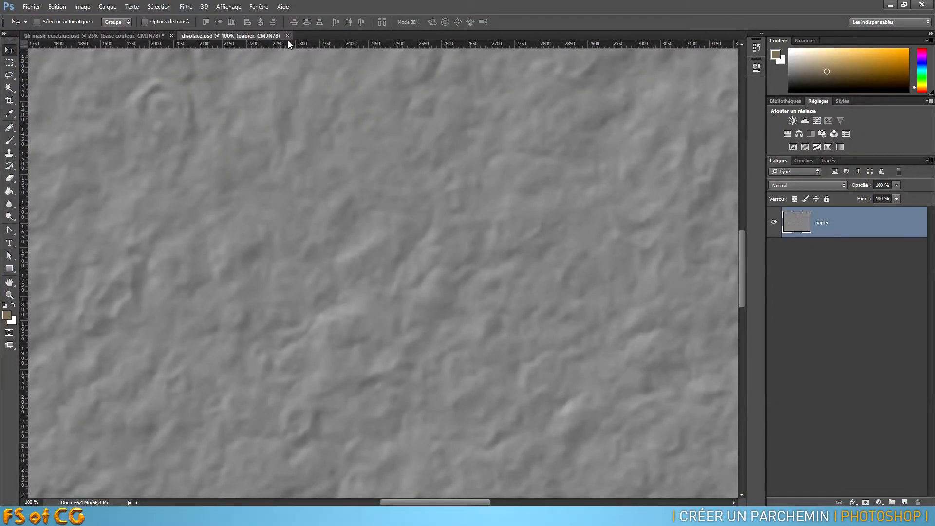
left_click(287, 36)
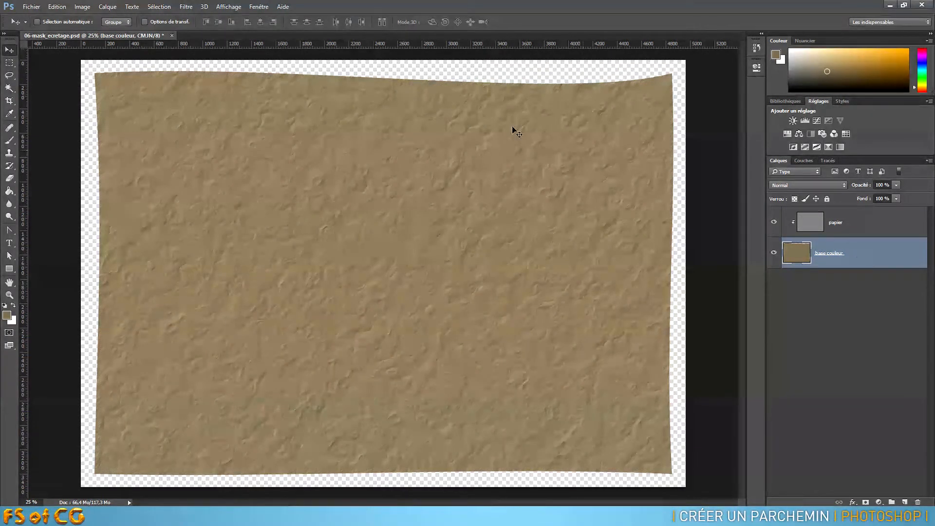
- Apply the Dispersion filter to the base couleur layer at scale 50 horizontally and vertically, with displace.psd as reference image, Adapter and Pixels du contour
left_click(187, 6)
mouse_move(180, 124)
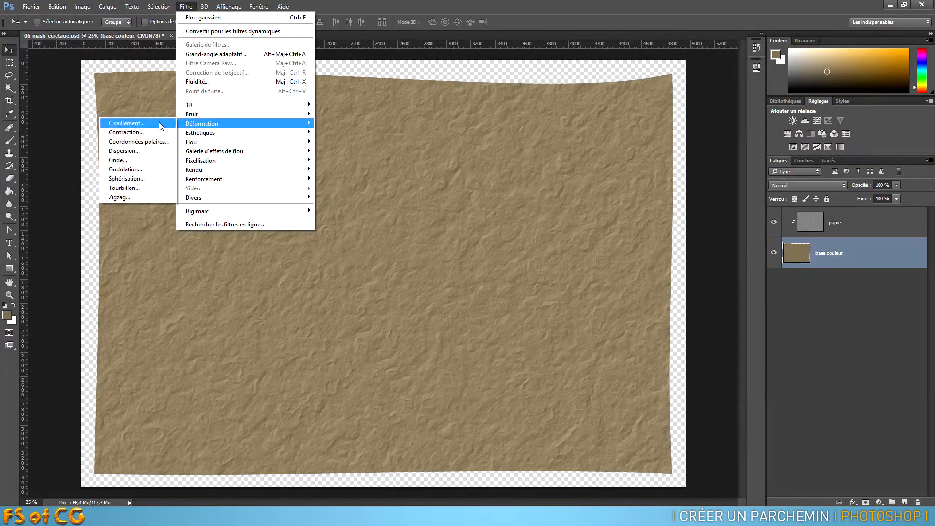
left_click(128, 151)
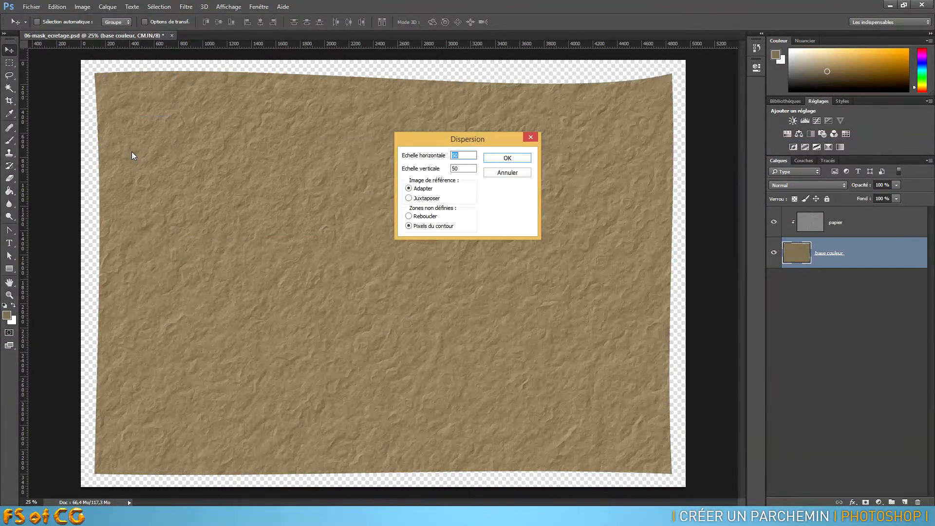
left_click_drag(436, 141, 430, 162)
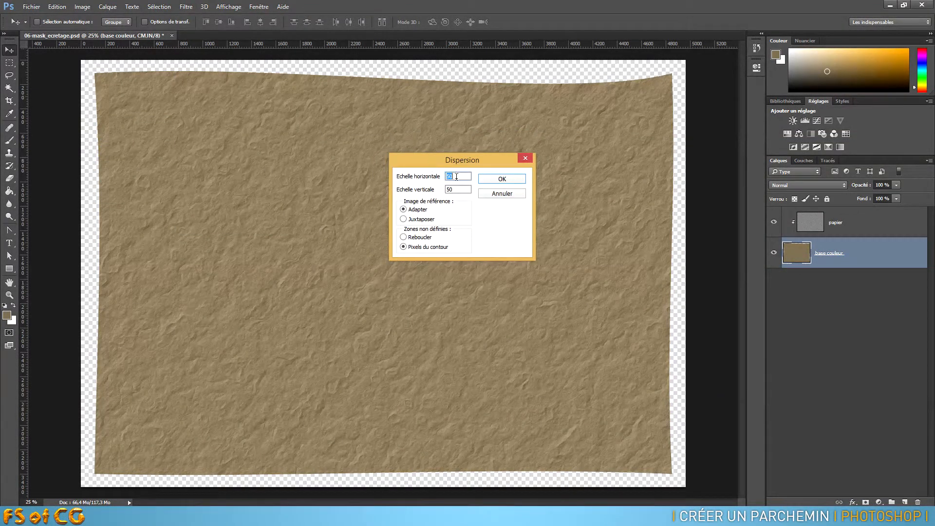
left_click_drag(456, 190, 442, 179)
left_click_drag(465, 189, 439, 178)
left_click(502, 180)
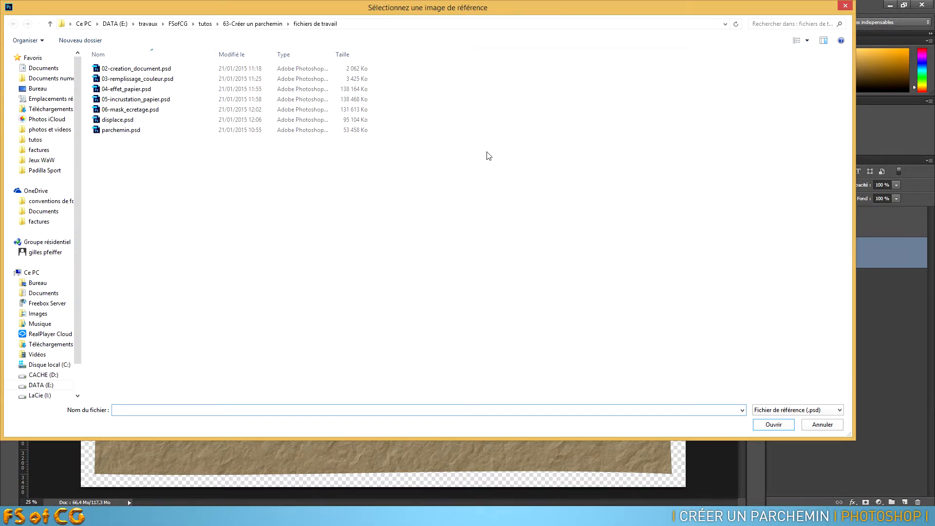
left_click(119, 120)
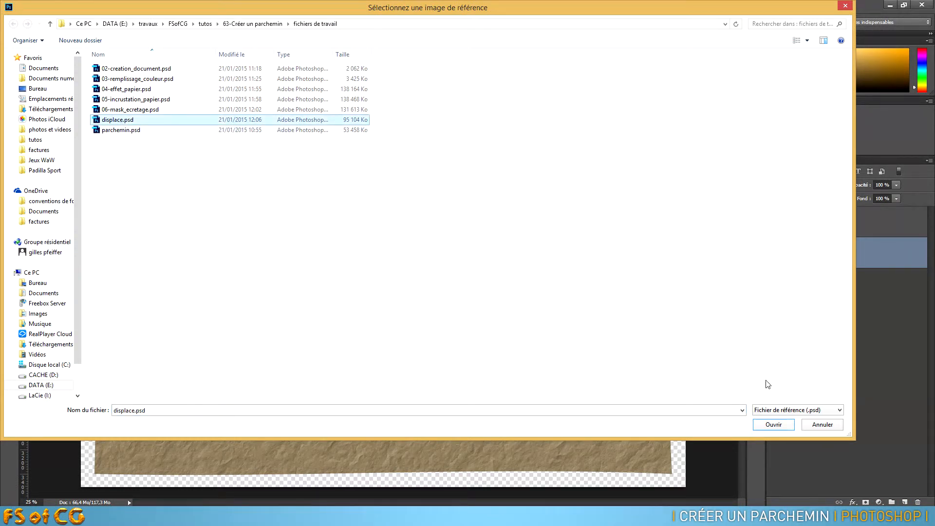
left_click(774, 424)
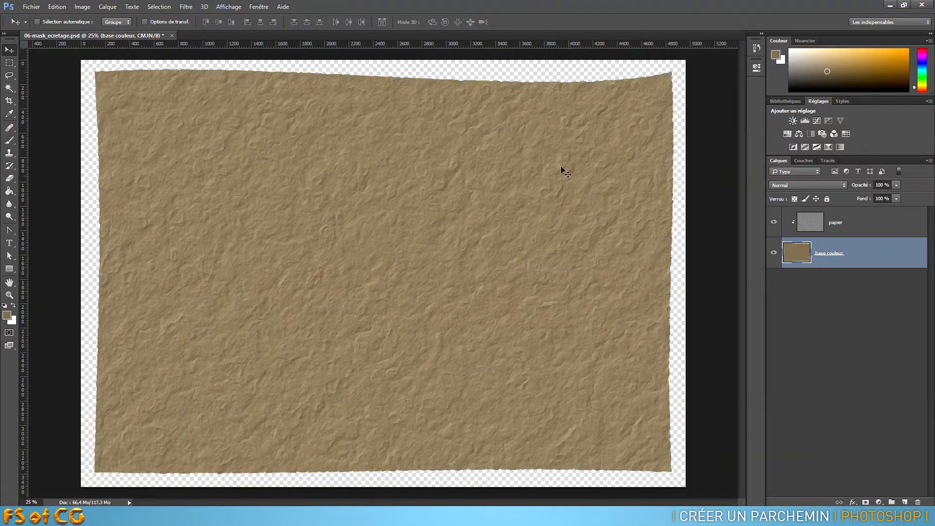
- Examine the displaced paper's top, left and bottom edges at 100%, then return to the full sheet
key("ctrl+plus")
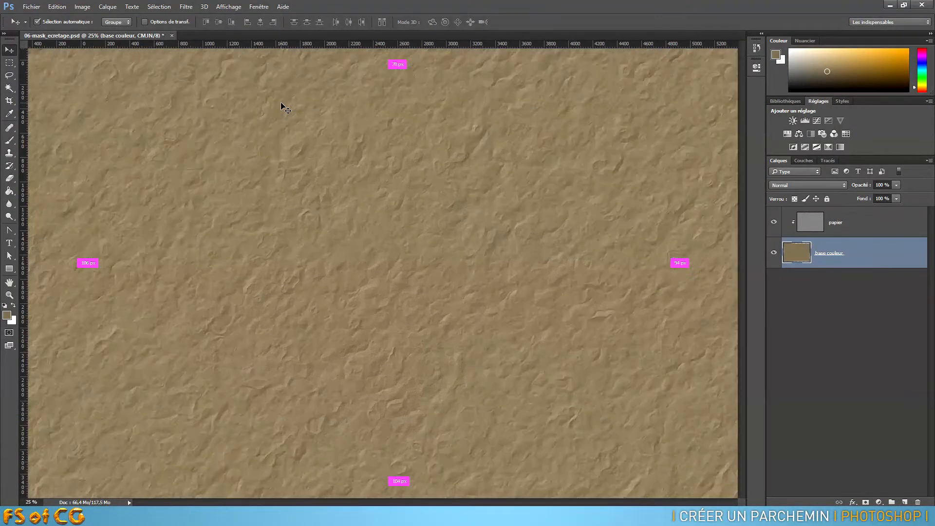
key("ctrl+plus")
key("ctrl+plus")
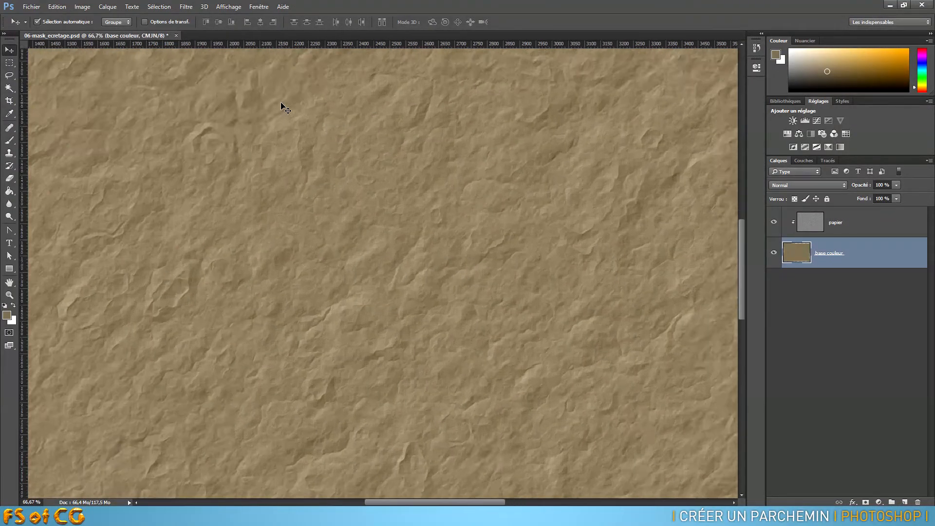
left_click_drag(277, 97, 344, 237)
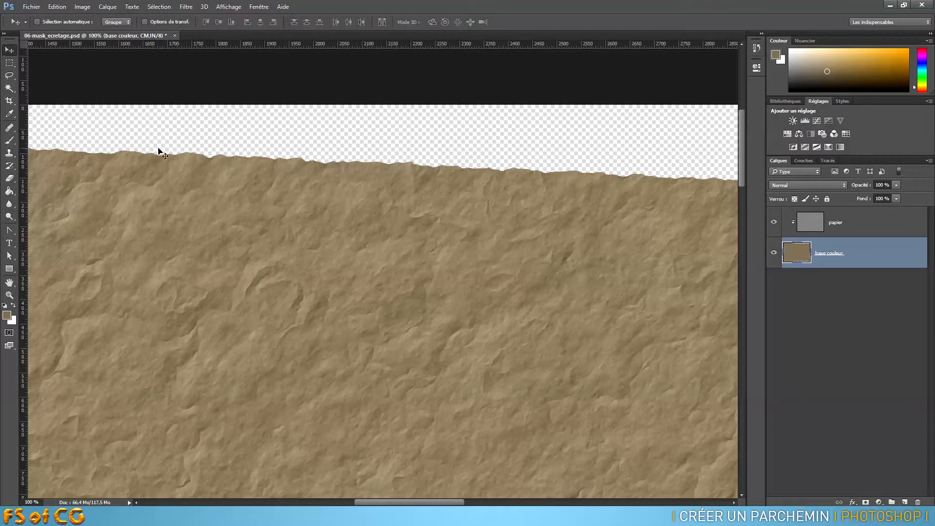
left_click_drag(110, 191, 334, 218)
left_click_drag(434, 390, 423, 195)
left_click_drag(502, 428, 382, 156)
left_click_drag(398, 374, 377, 214)
left_click_drag(359, 366, 349, 190)
left_click_drag(364, 370, 358, 204)
left_click_drag(351, 292, 356, 180)
mouse_move(354, 344)
left_mouse_down()
mouse_move(366, 268)
mouse_move(358, 190)
left_mouse_up()
left_click_drag(400, 375, 388, 256)
left_click_drag(560, 211, 513, 253)
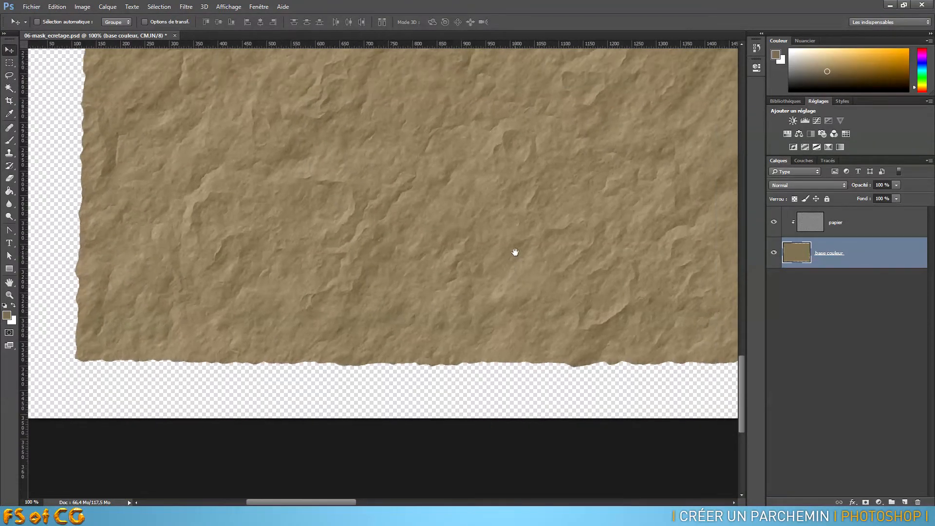
key("ctrl+minus")
key("ctrl+minus")
key("ctrl+minus")
key("ctrl+minus")
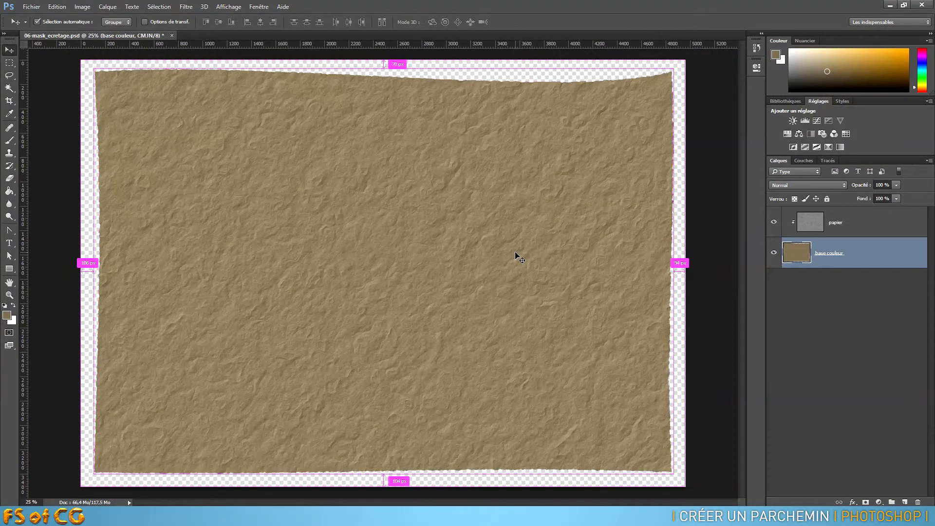
key("ctrl+0")
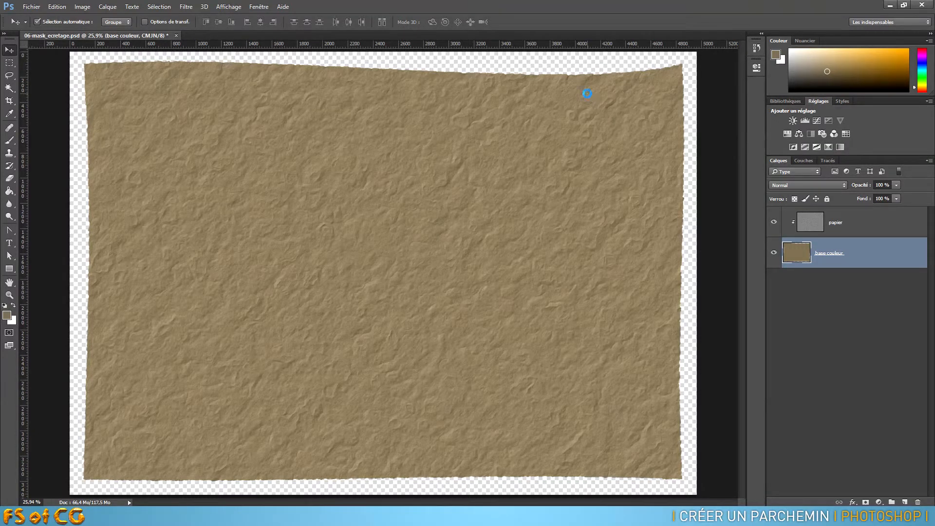
- Save the parchment document under the new name 07-effet_displace.psd
key("ctrl+shift+s")
type("07-")
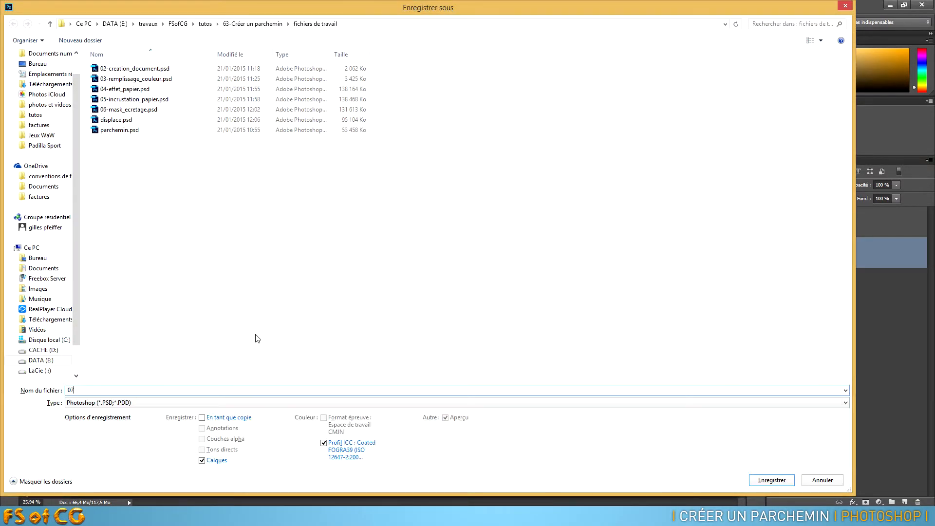
type("effet_displace")
key("Return")
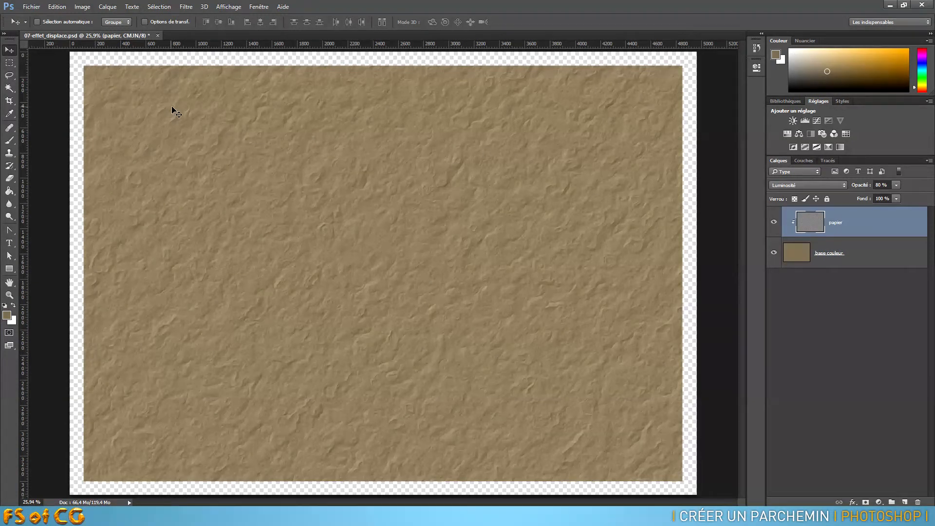
- Reapply the last Dispersion filter to the straight-edged base couleur layer
left_click(799, 254)
key("ctrl+1")
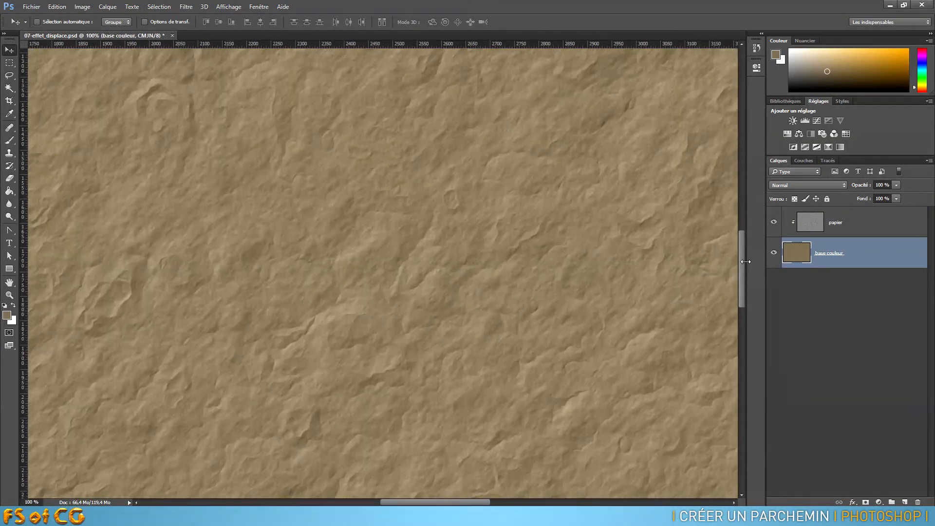
left_click_drag(323, 193, 492, 419)
left_click_drag(336, 238, 441, 255)
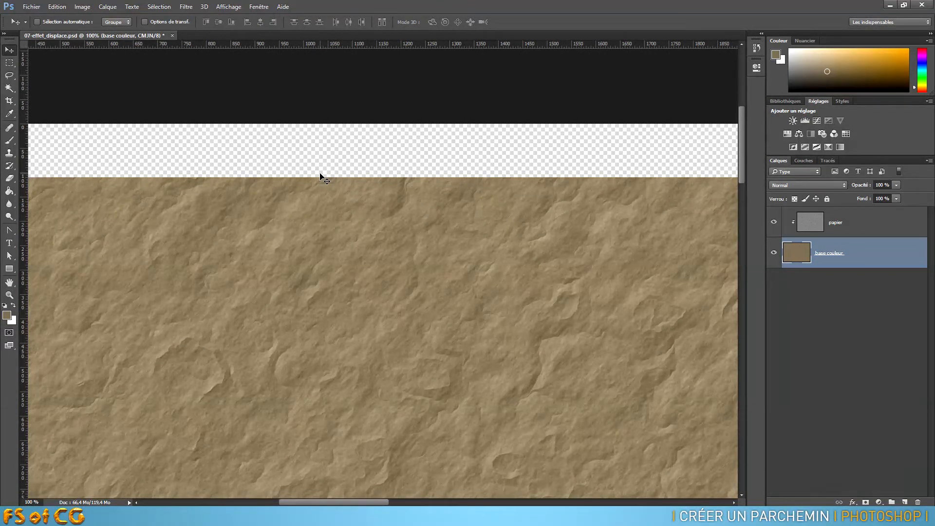
left_click(185, 7)
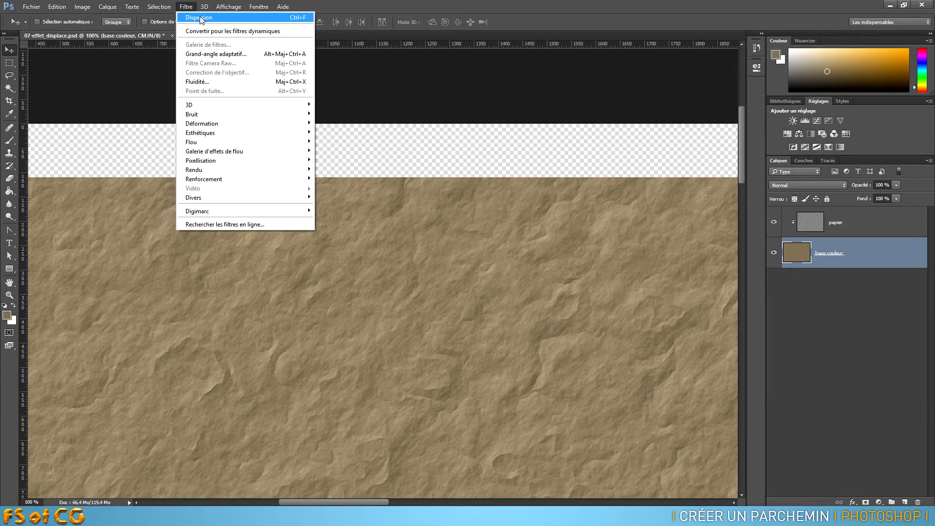
left_click(254, 18)
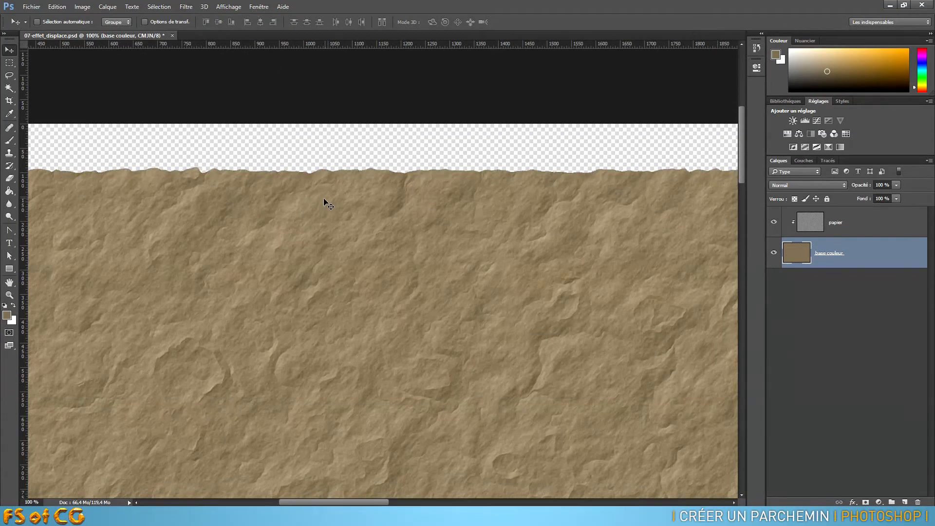
- Inspect the sheet's roughened edges around the upper-left corner and save 07-effet_displace.psd
left_click_drag(111, 239, 576, 221)
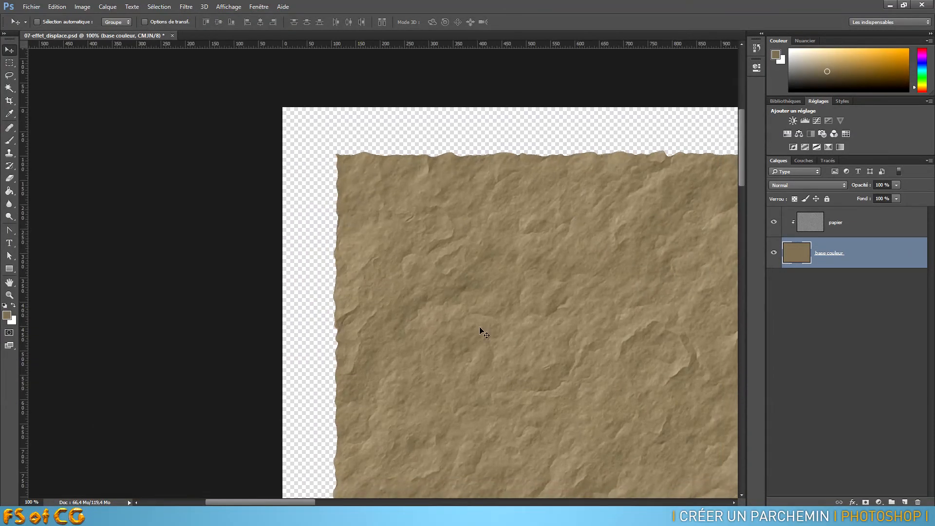
left_click_drag(597, 392, 404, 286)
key("ctrl+r")
key("ctrl+0")
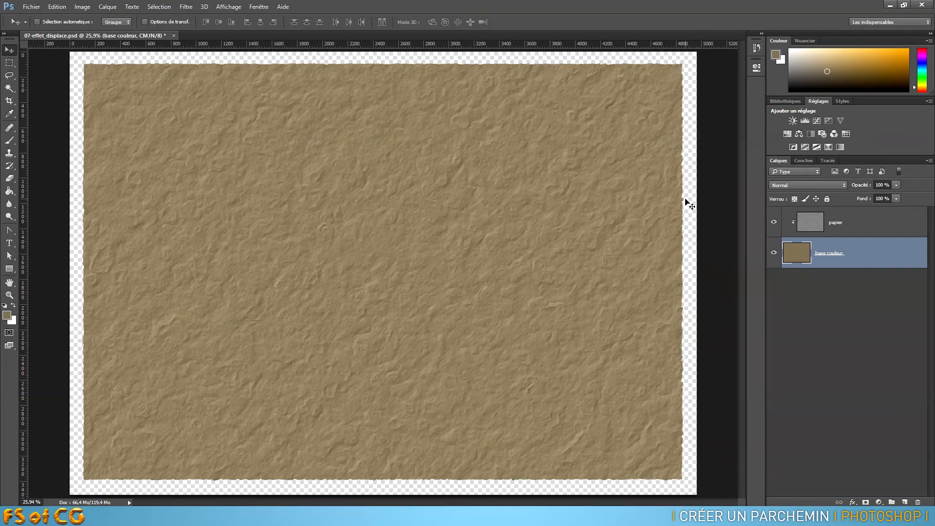
key("ctrl+s")
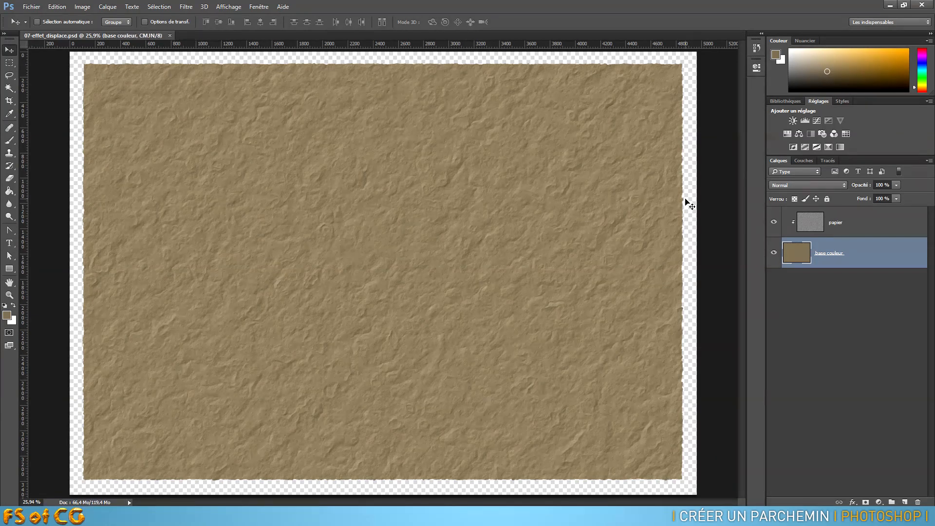